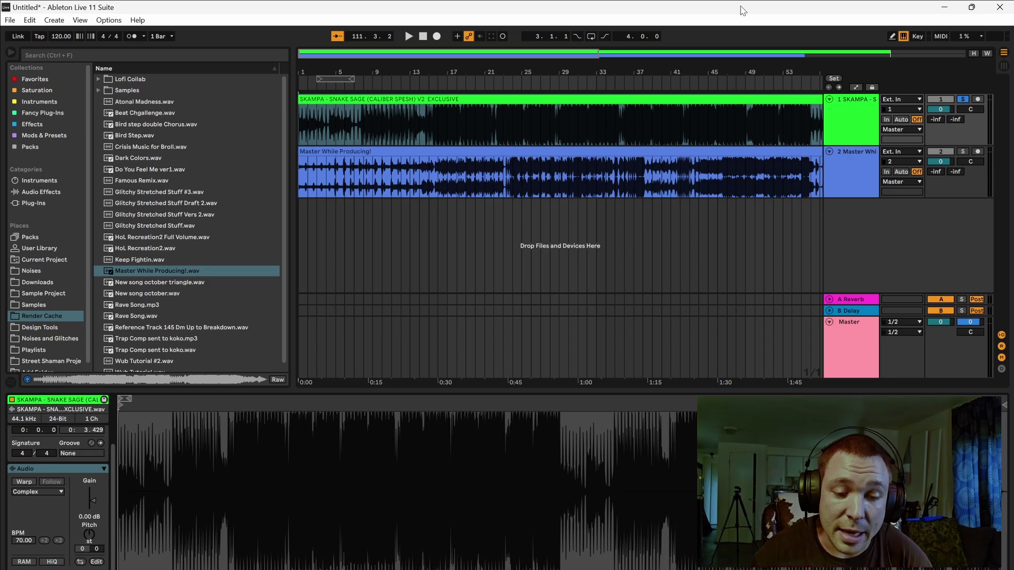
Listen to the SKAMPA reference from about bar 18, and to the Master While Producing! track from about bar 43
left_click(463, 83)
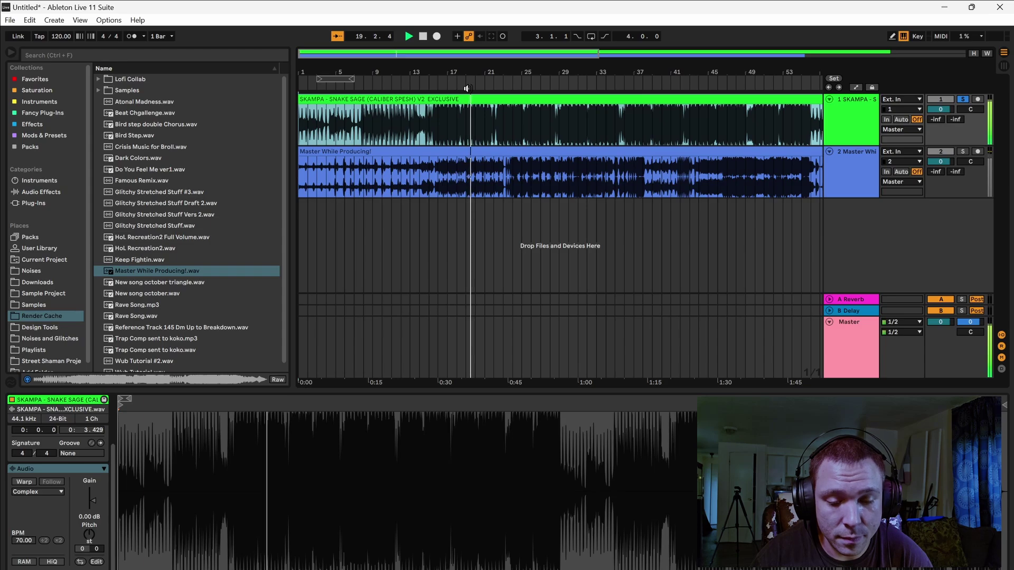
left_click(422, 36)
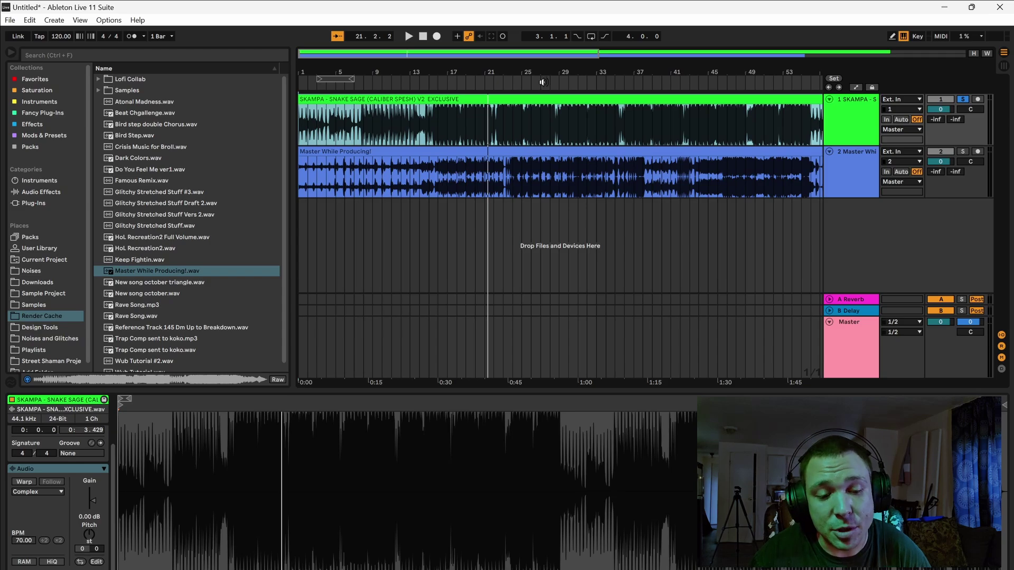
left_click(694, 86)
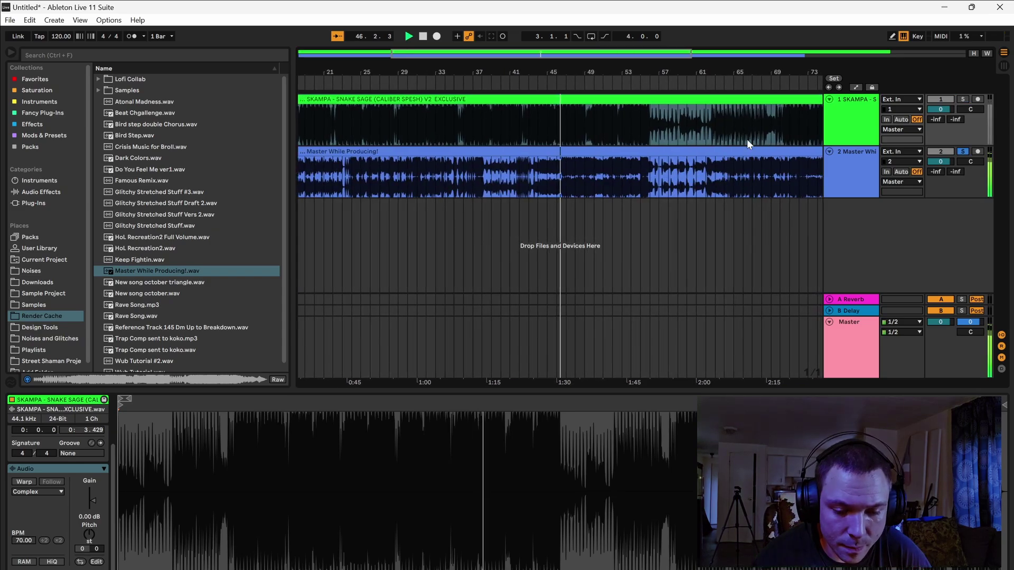
left_click(839, 347)
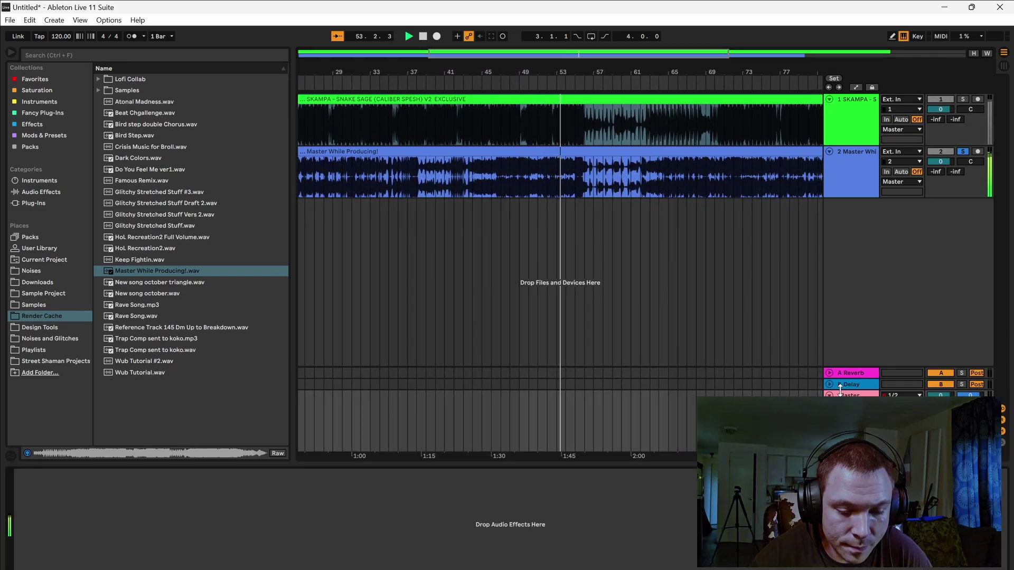
left_click_drag(840, 368, 838, 323)
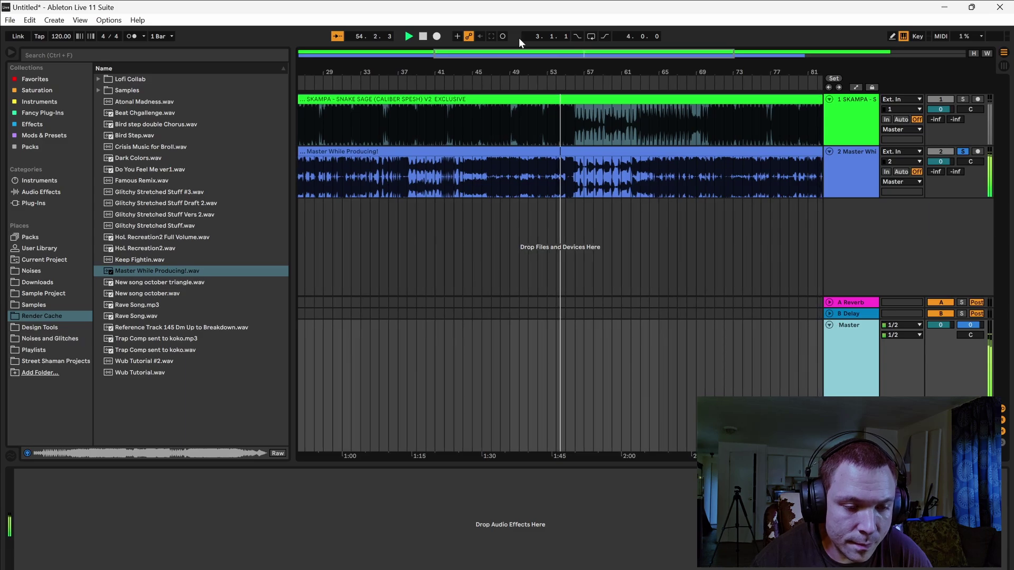
left_click(422, 35)
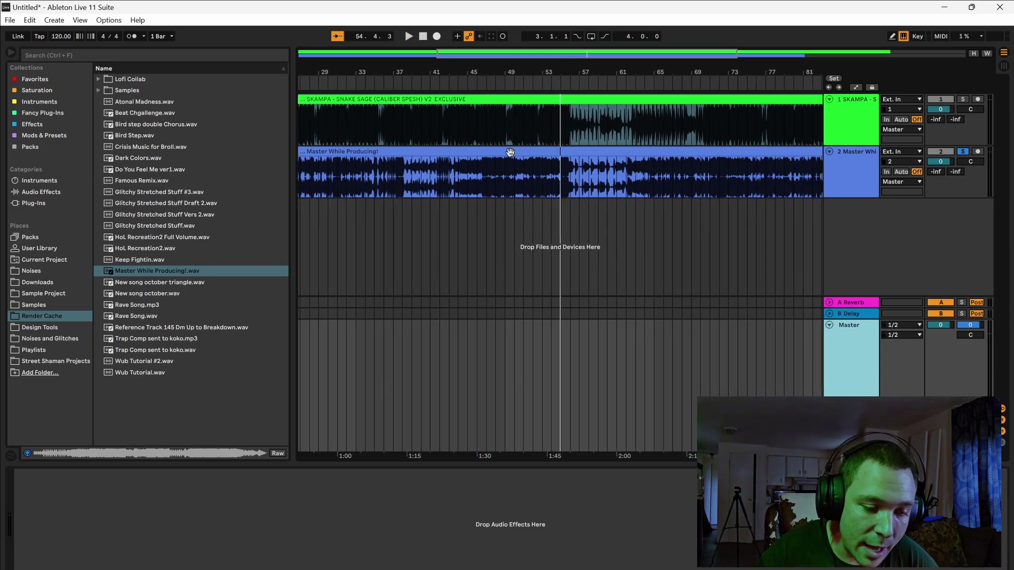
Inspect the Master While Producing! clip's waveform in detail, and play the project with the SKAMPA clip selected for comparison
double_click(491, 171)
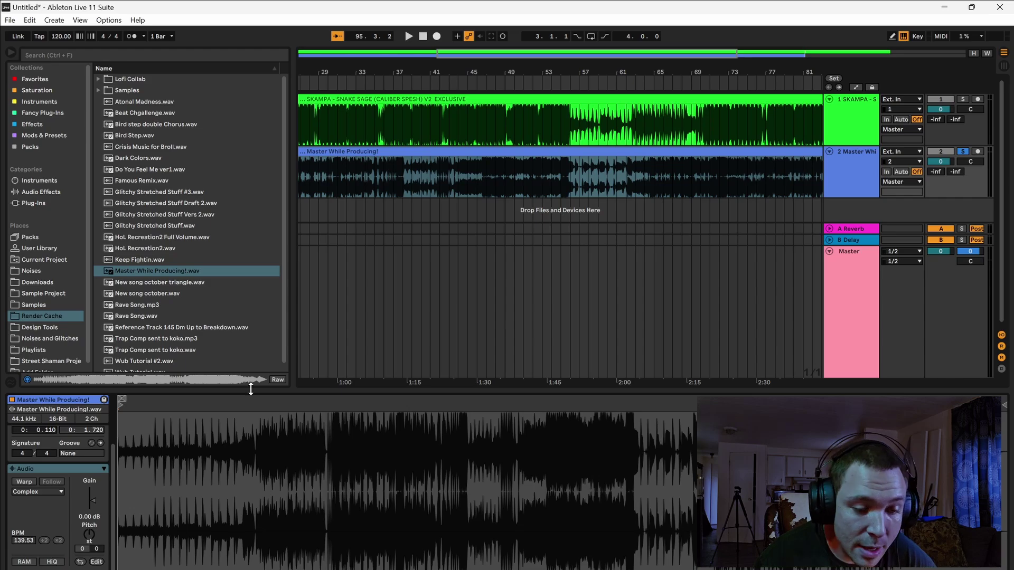
left_click(485, 107)
key("space")
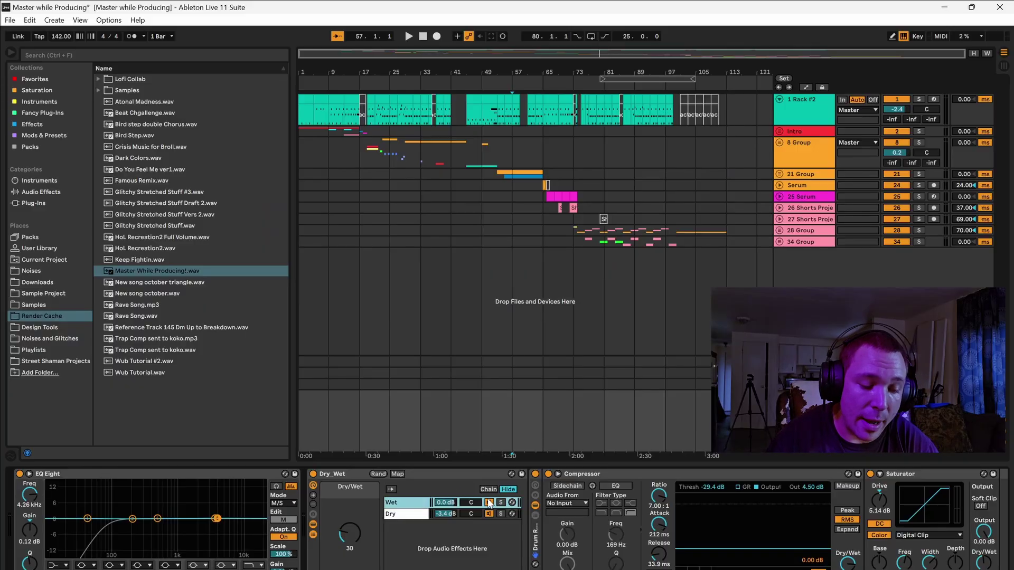
Examine the device chain from EQ Eight through Compressor and Saturator, and open the Pro-L 2 plug-in window
scroll(622, 512, "right", 5)
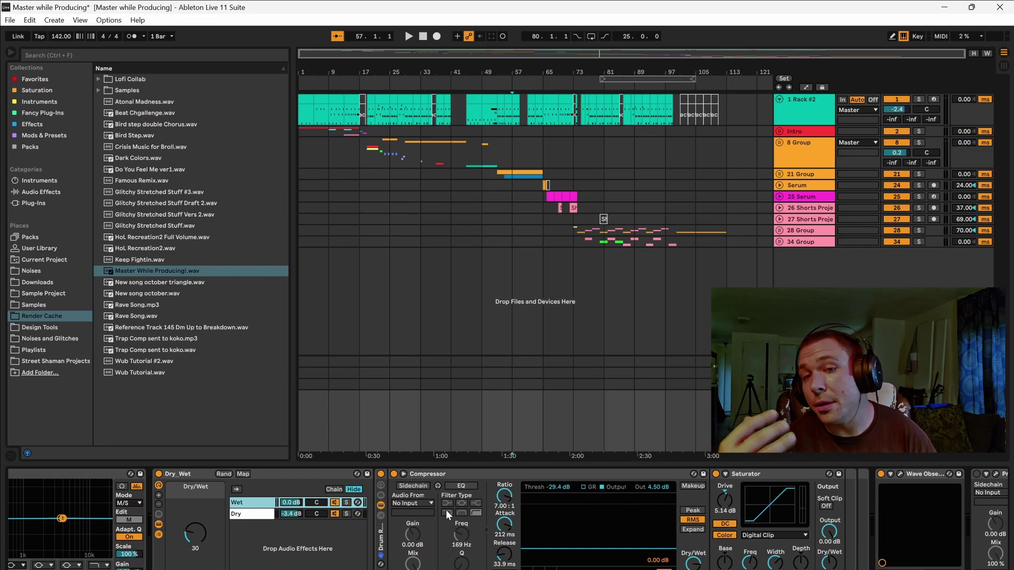
scroll(446, 509, "right", 5)
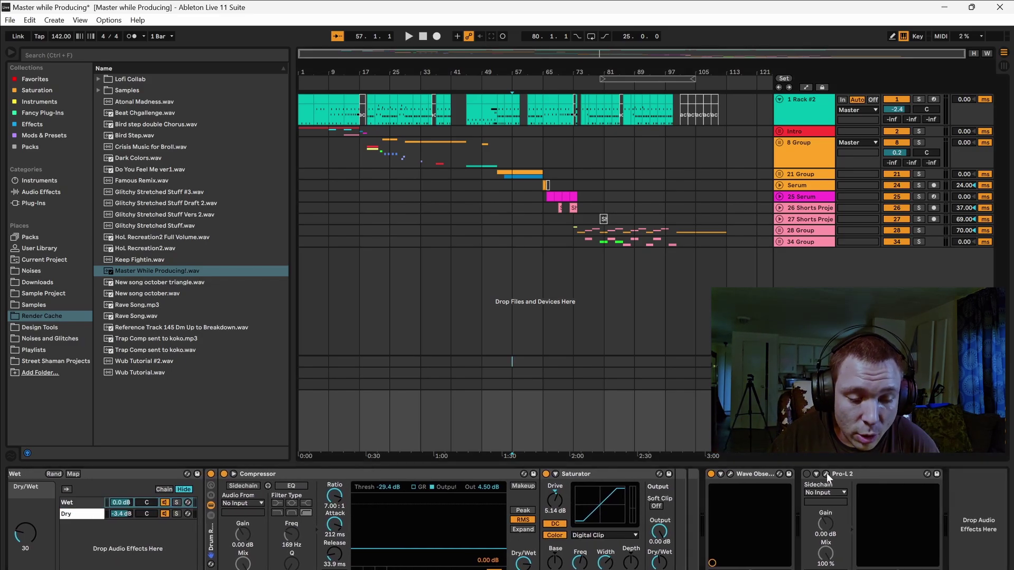
left_click(827, 474)
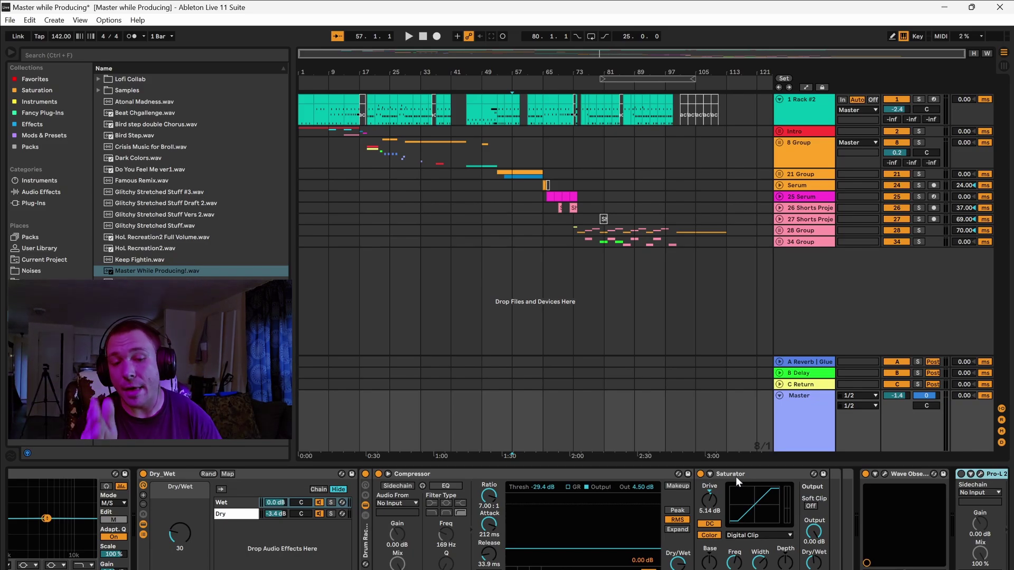
Play the song from the beginning and expand the Intro group to view its tracks
left_click(423, 39)
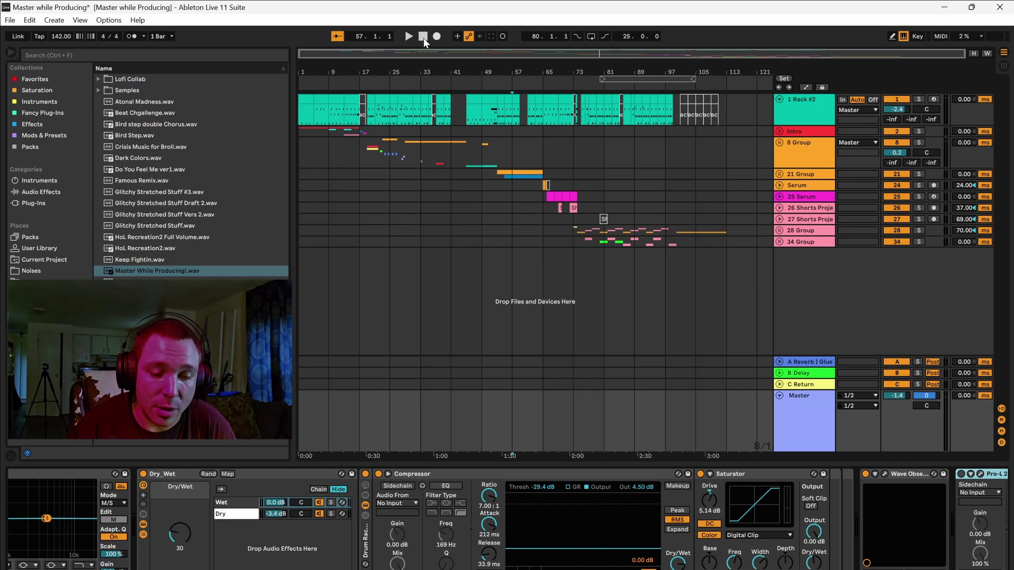
key("space")
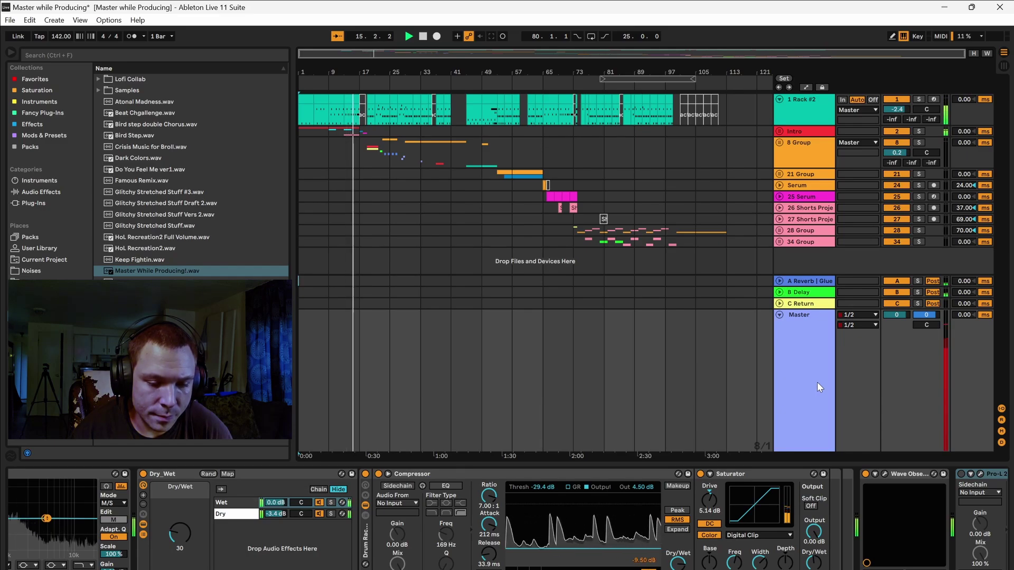
left_click(779, 131)
scroll(369, 251, "down", 6)
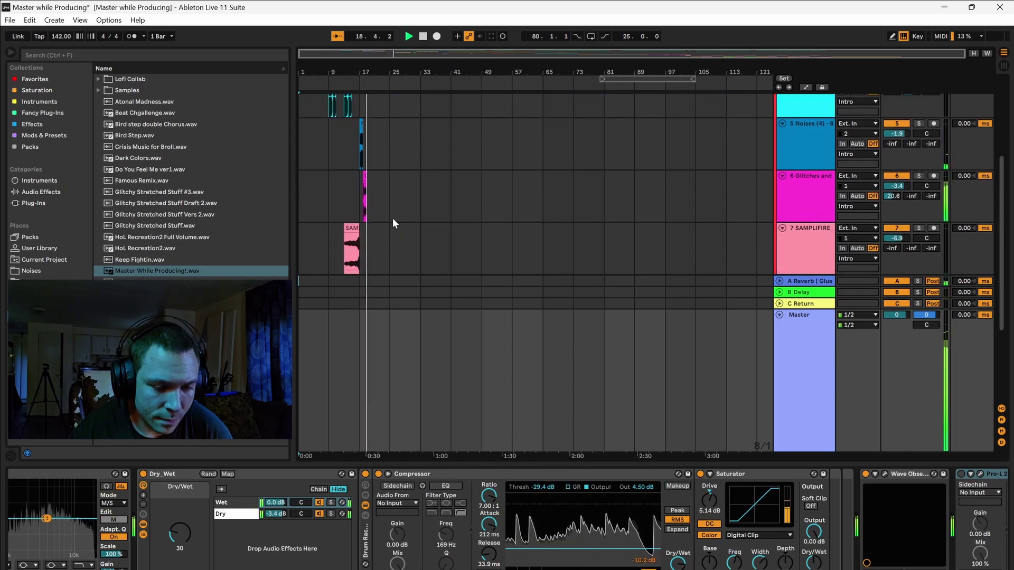
Expand the 8 Group and examine its tracks during playback, from the Serum tracks down to the glitch tracks
scroll(392, 218, "down", 3)
left_click(779, 198)
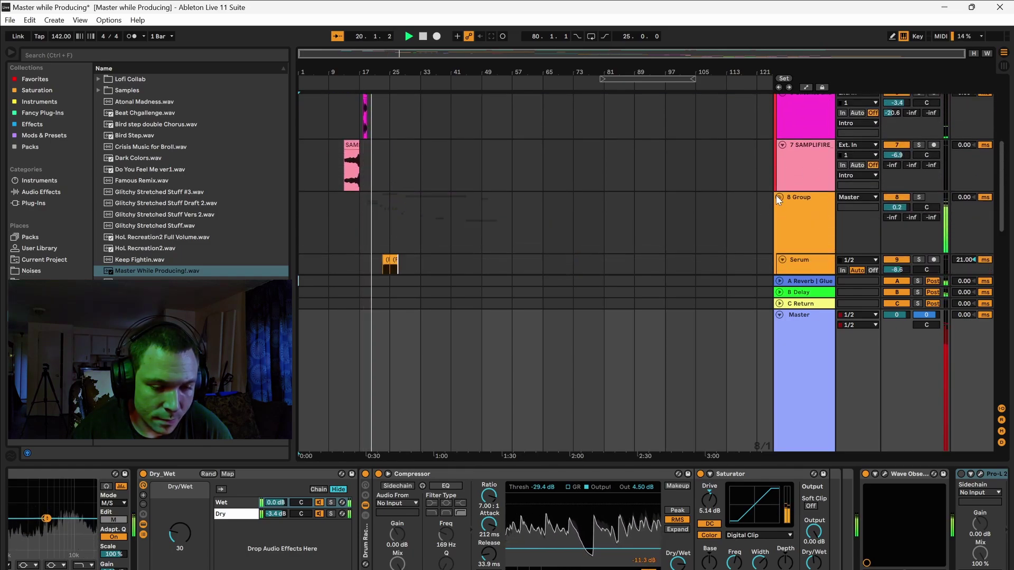
scroll(423, 243, "down", 3)
scroll(432, 230, "down", 6)
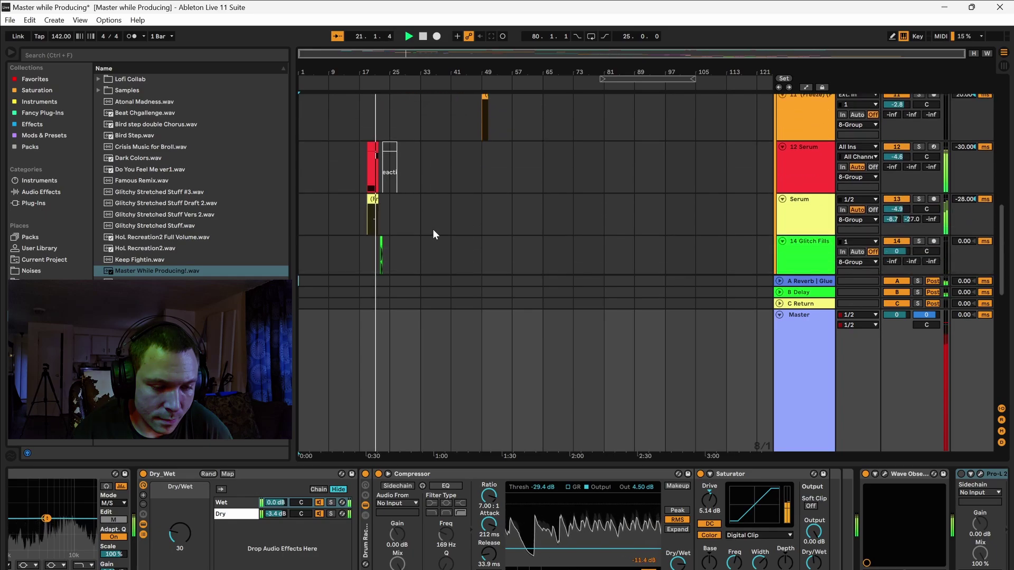
scroll(433, 229, "up", 3)
scroll(433, 229, "up", 1)
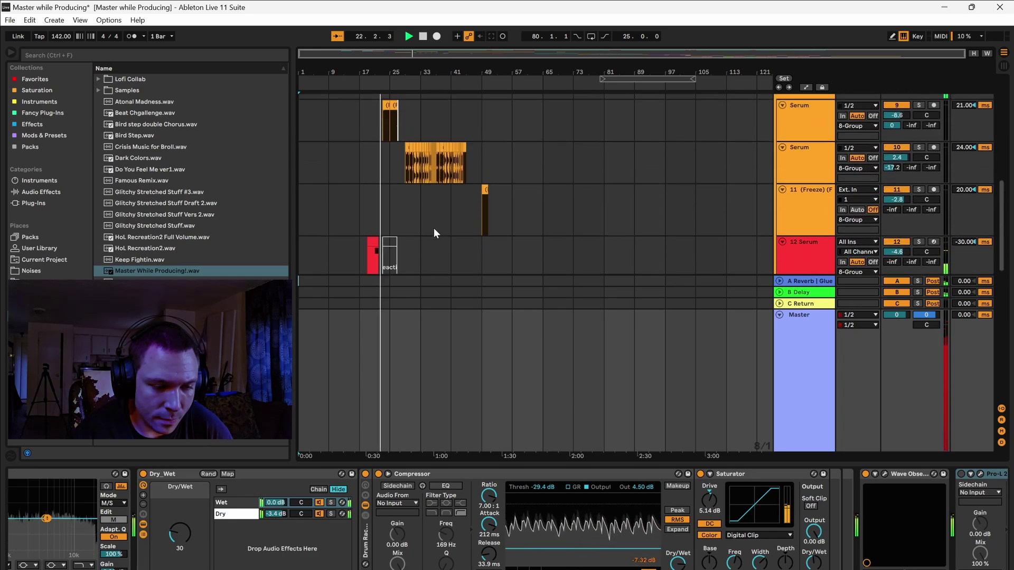
scroll(435, 233, "down", 2)
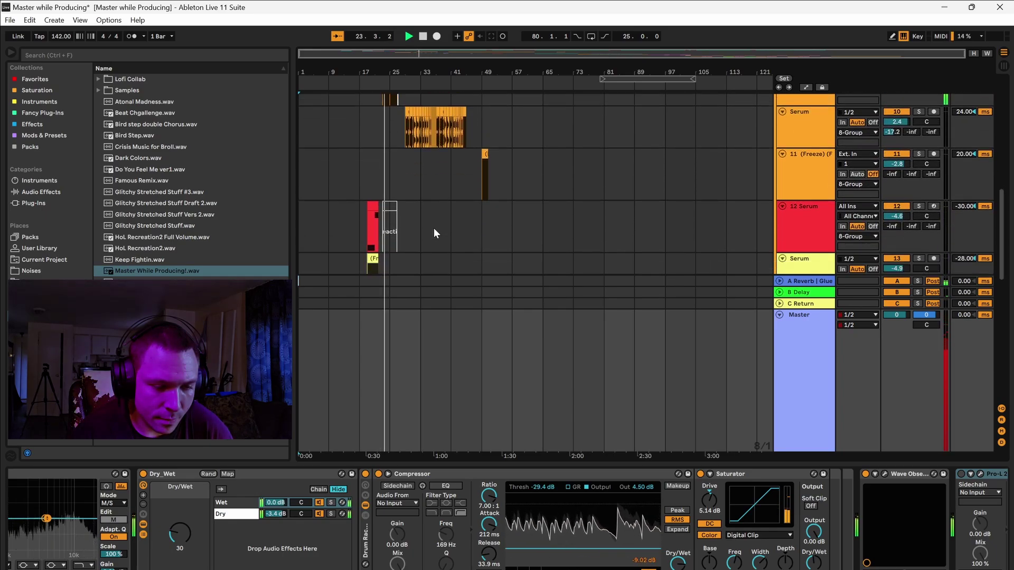
scroll(434, 233, "down", 4)
scroll(433, 227, "down", 2)
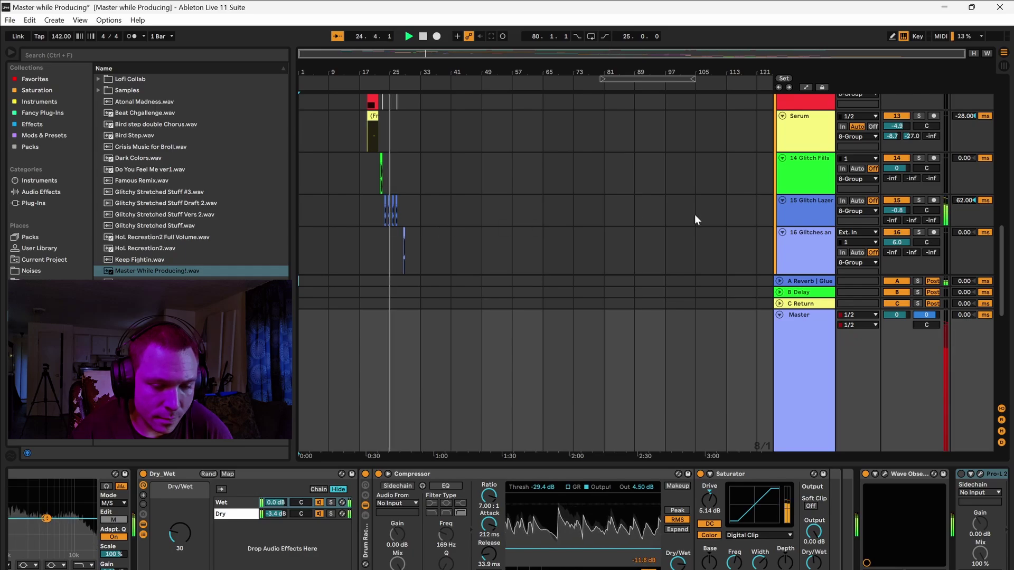
scroll(737, 213, "down", 1)
Follow the playback through the 8 Group, from its main Serum bass tracks down to the 20 Downlifter track
scroll(711, 211, "up", 15)
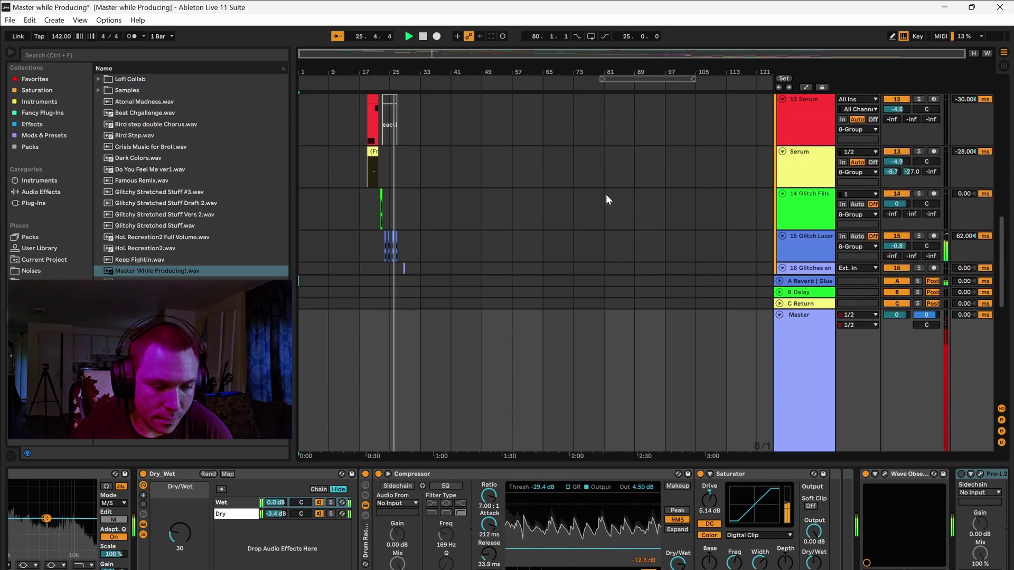
scroll(607, 199, "down", 6)
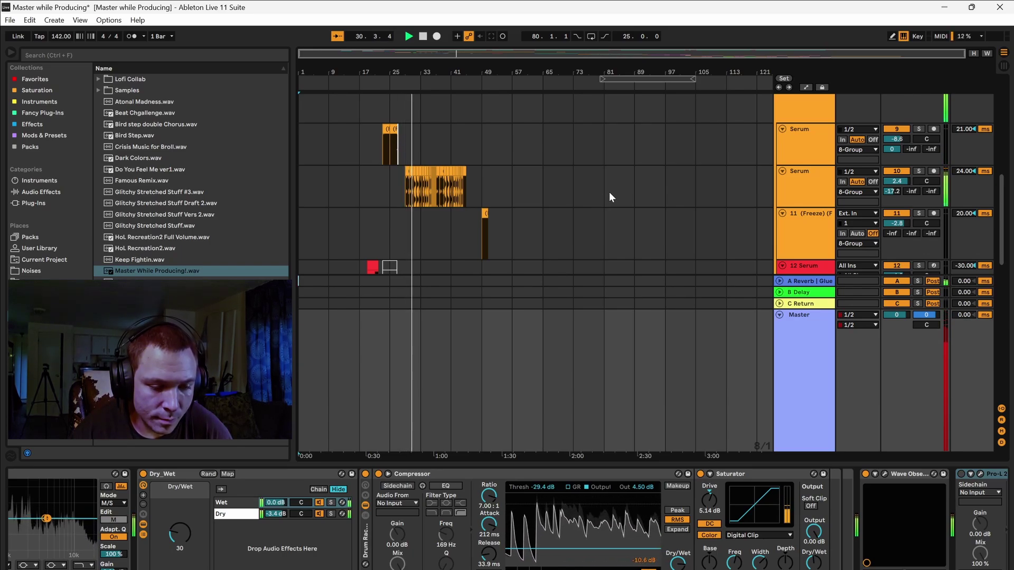
scroll(584, 188, "down", 3)
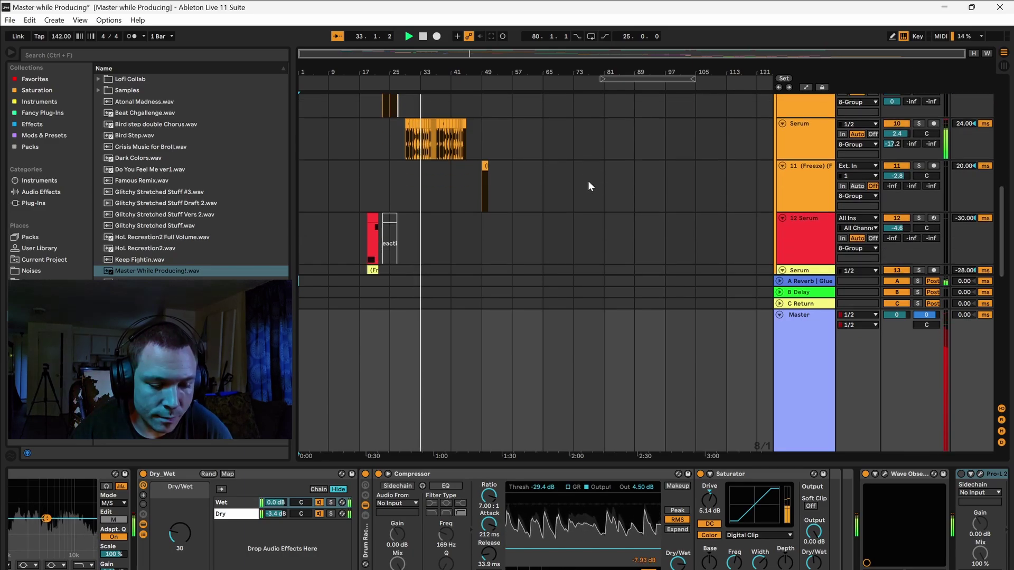
scroll(590, 180, "down", 2)
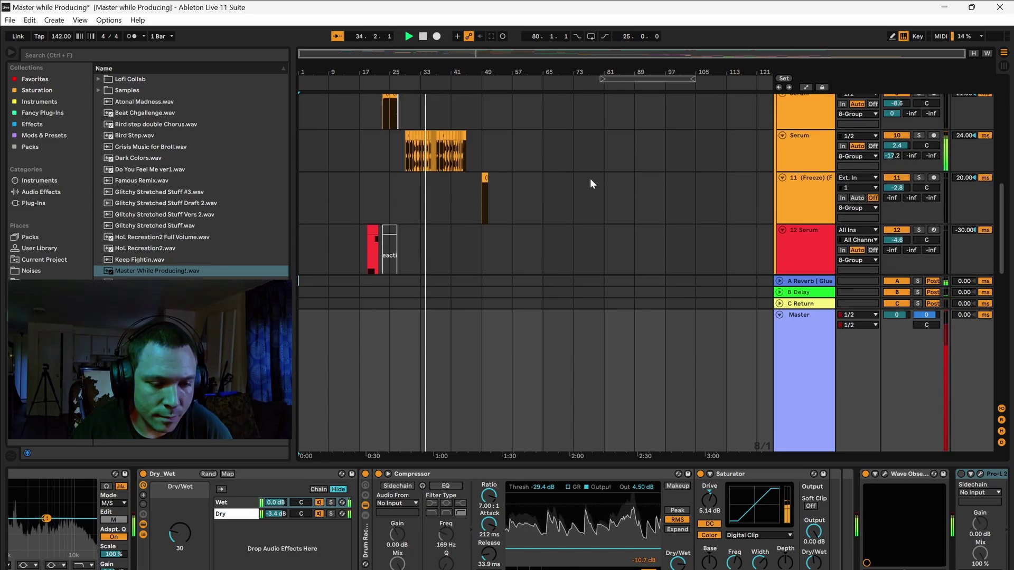
scroll(590, 179, "down", 2)
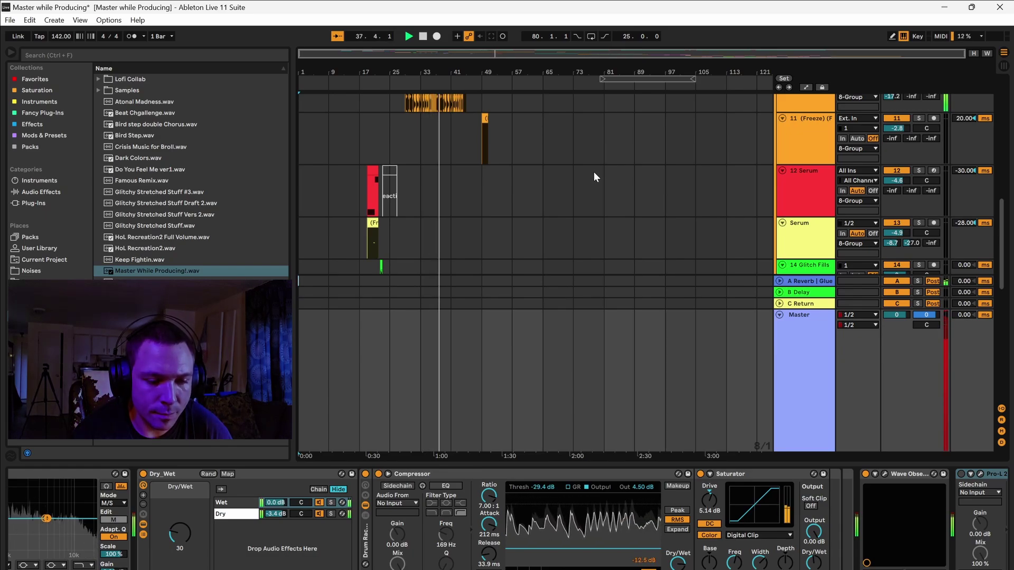
scroll(595, 174, "up", 3)
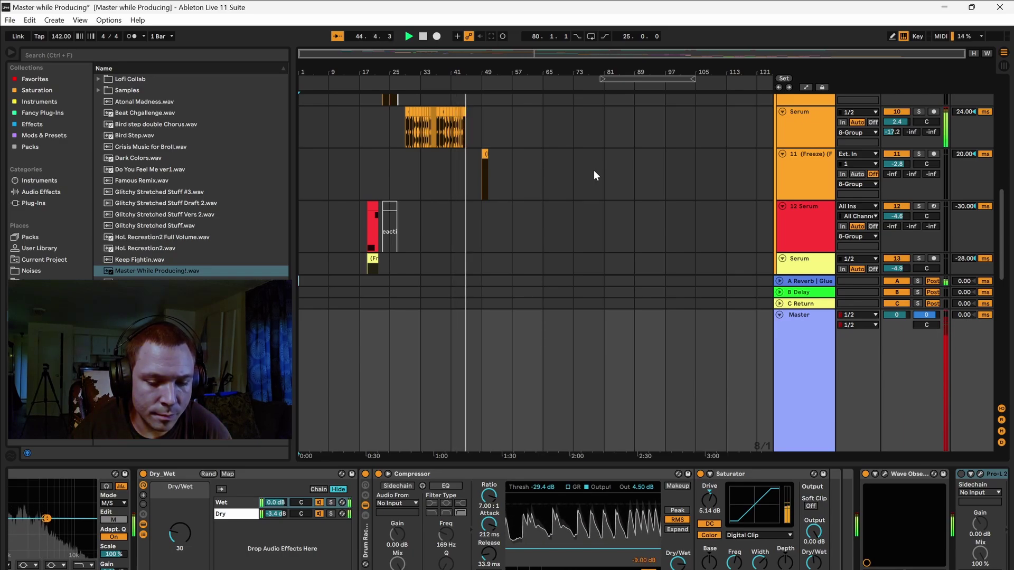
scroll(593, 175, "down", 2)
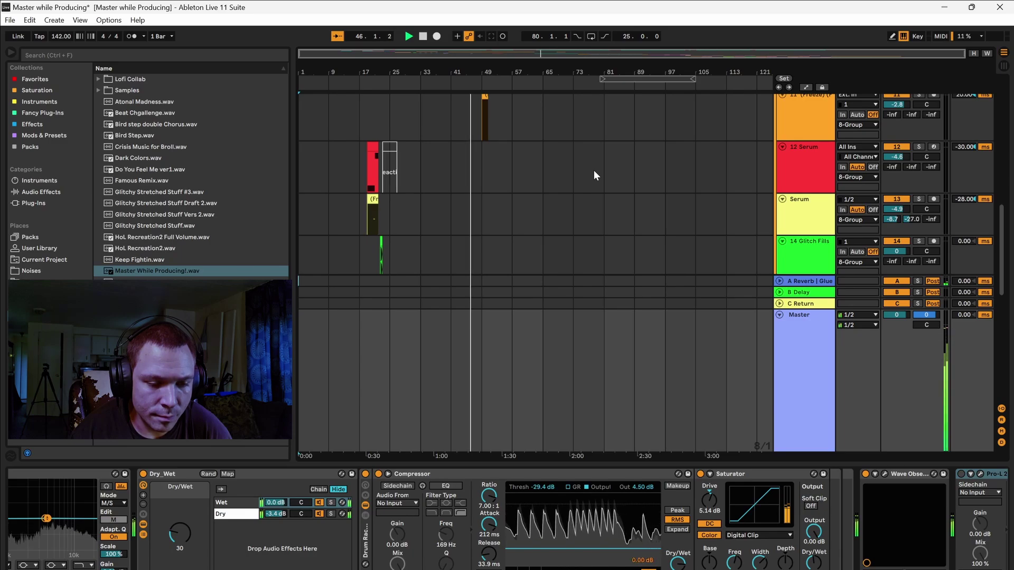
scroll(593, 175, "down", 10)
scroll(594, 171, "down", 3)
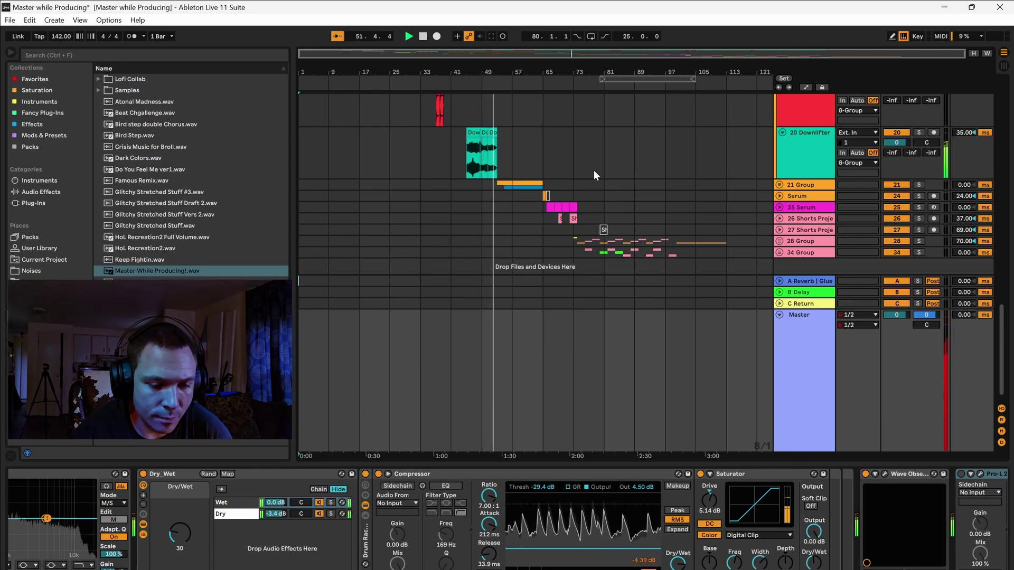
scroll(593, 170, "down", 1)
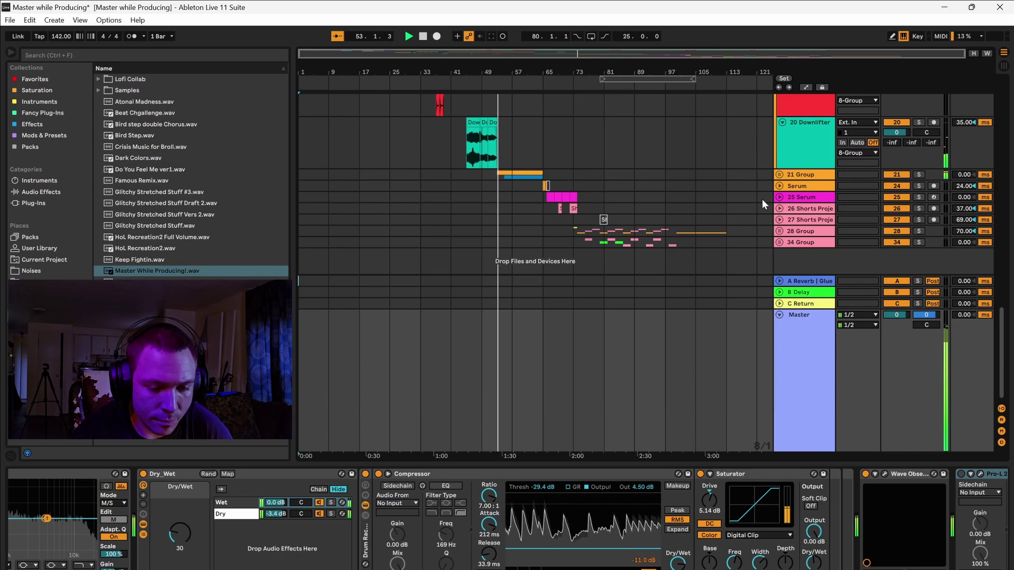
Expand the 21 Group and examine its 22 (Freeze) and 23 Serum tracks as the song plays into the following tracks
left_click(779, 174)
scroll(653, 220, "down", 5)
scroll(654, 221, "down", 3)
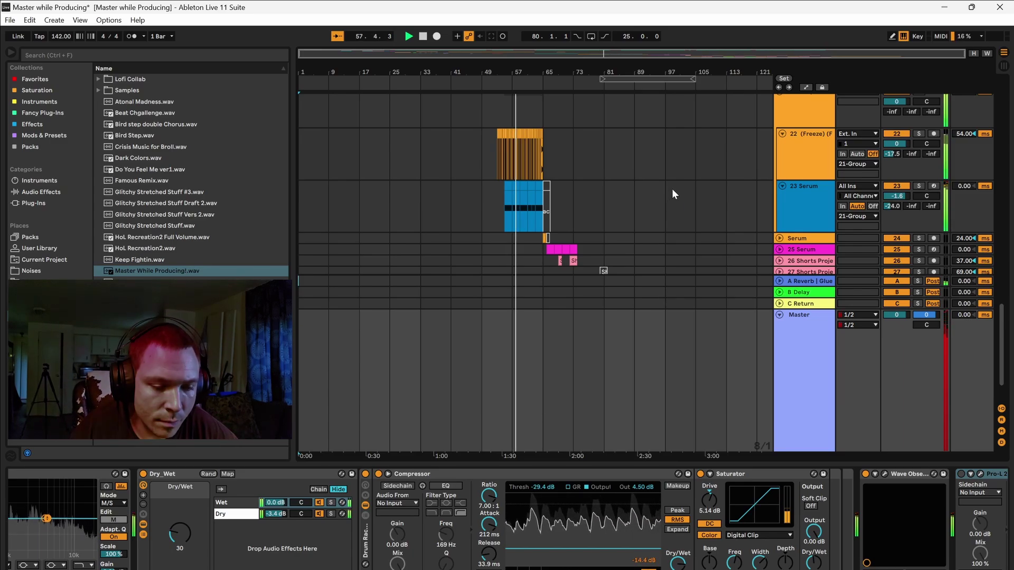
scroll(612, 197, "down", 1)
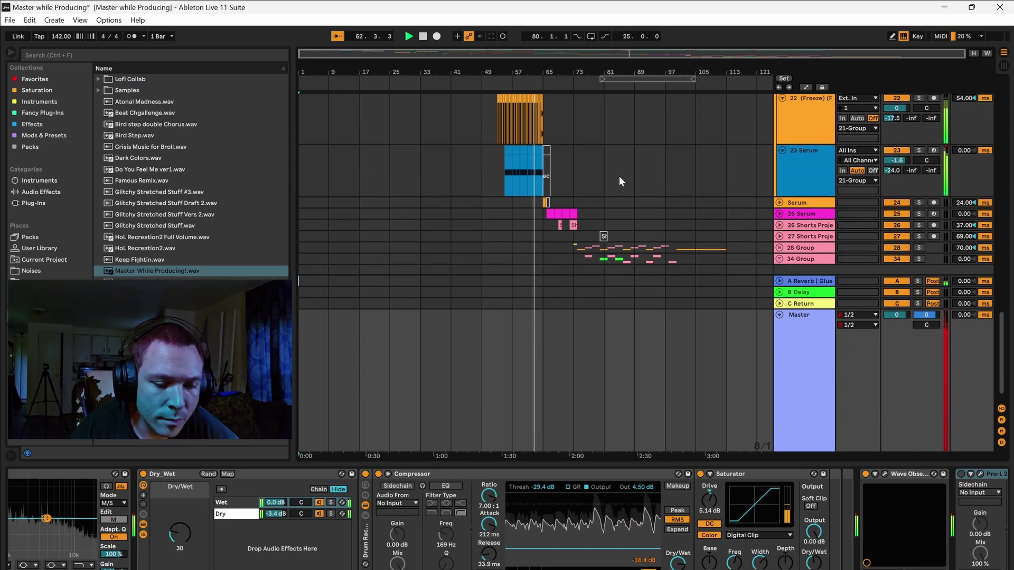
key("ctrl+g")
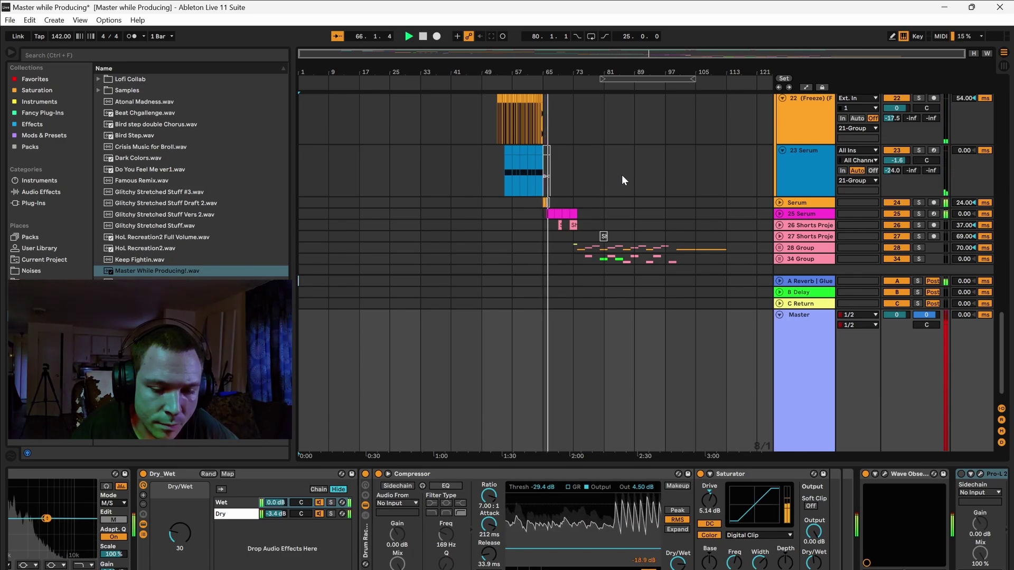
scroll(622, 175, "down", 1)
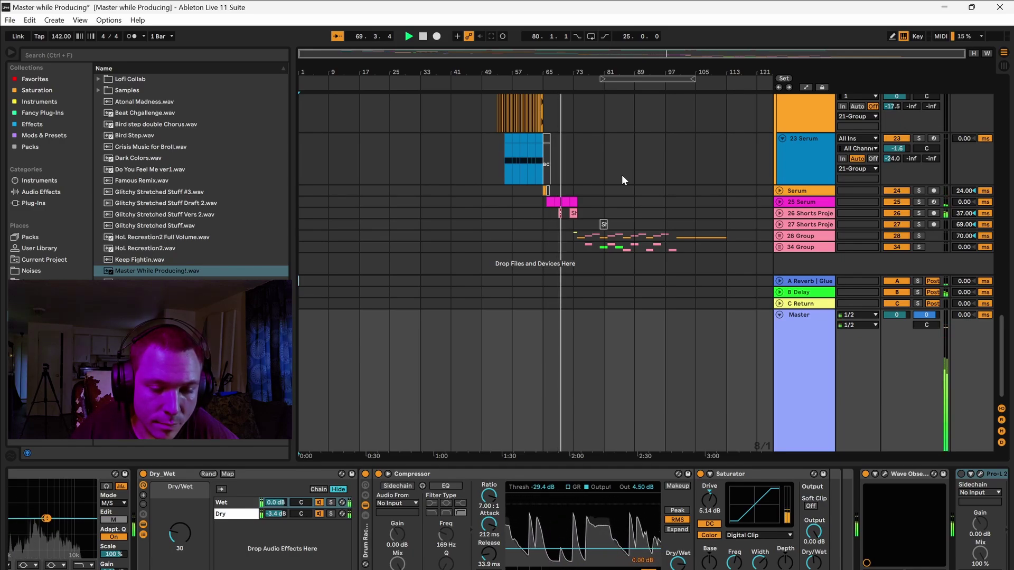
scroll(622, 176, "down", 1)
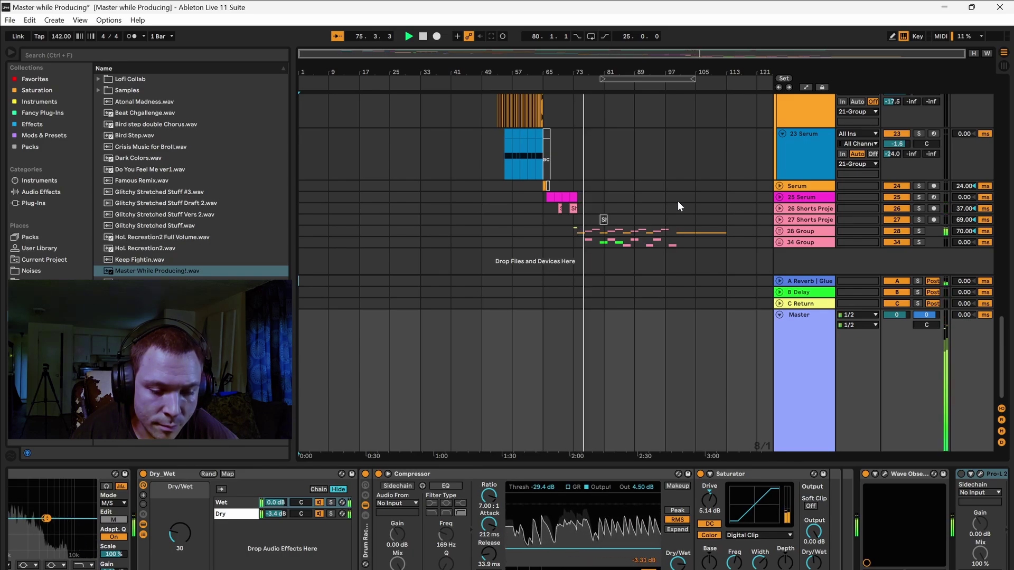
Expand the 28 Group and examine its Shorts Project and Vocal Fill tracks during playback
left_click(779, 232)
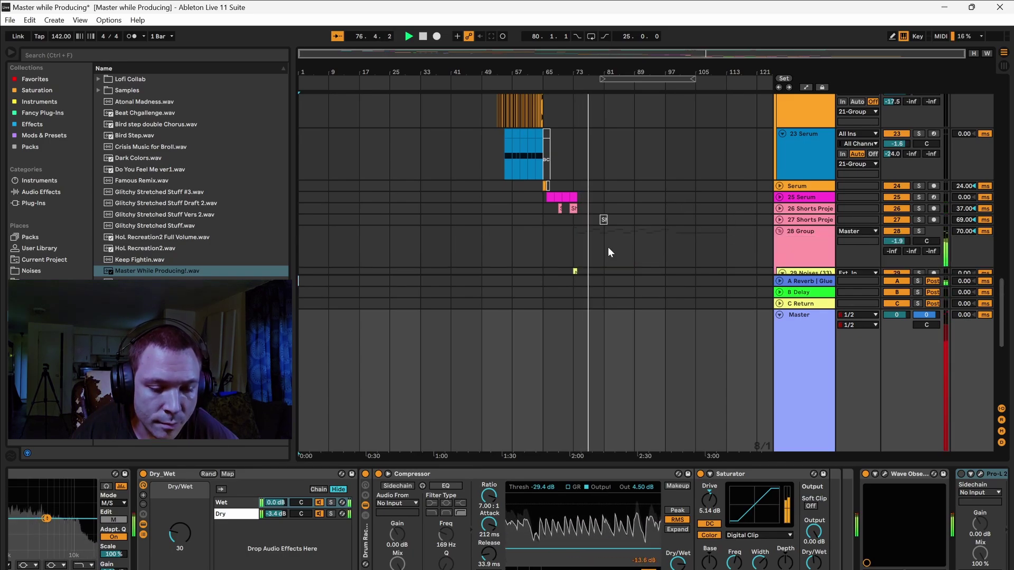
scroll(607, 246, "down", 5)
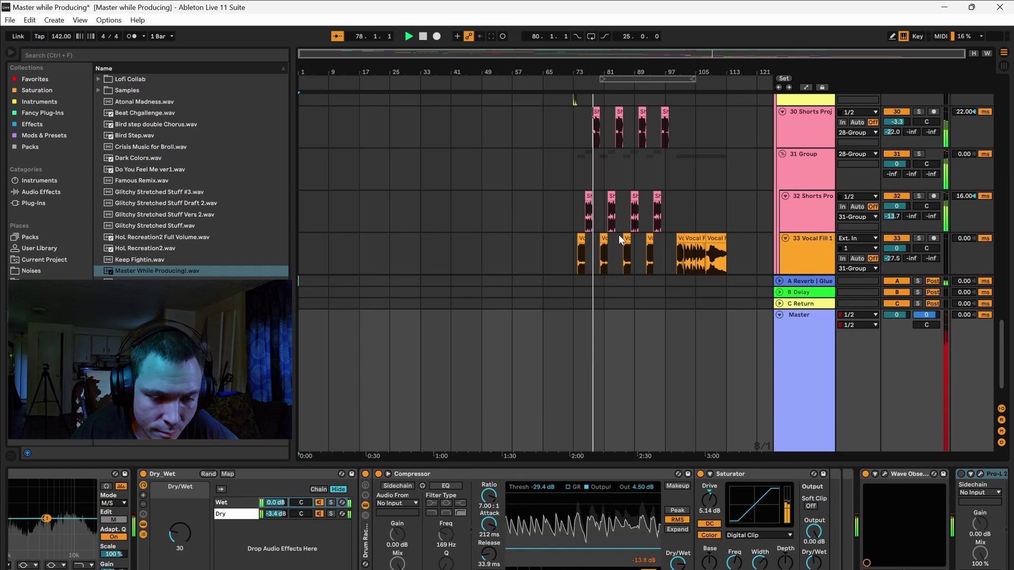
Expand the 34 Group and examine its 35, 36 and 37 Serum tracks during playback
scroll(619, 235, "down", 3)
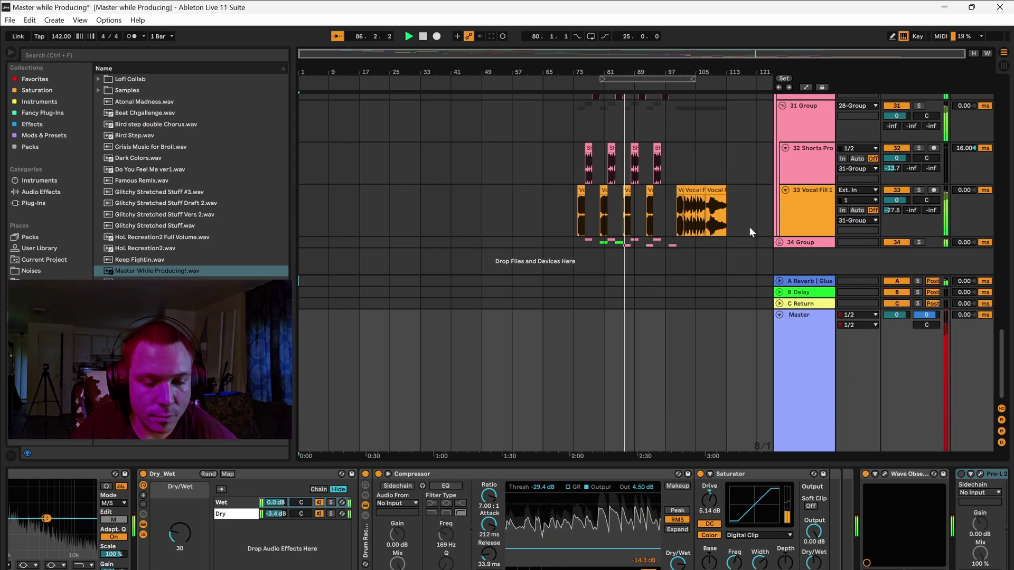
left_click(780, 243)
scroll(728, 250, "down", 3)
scroll(728, 252, "down", 3)
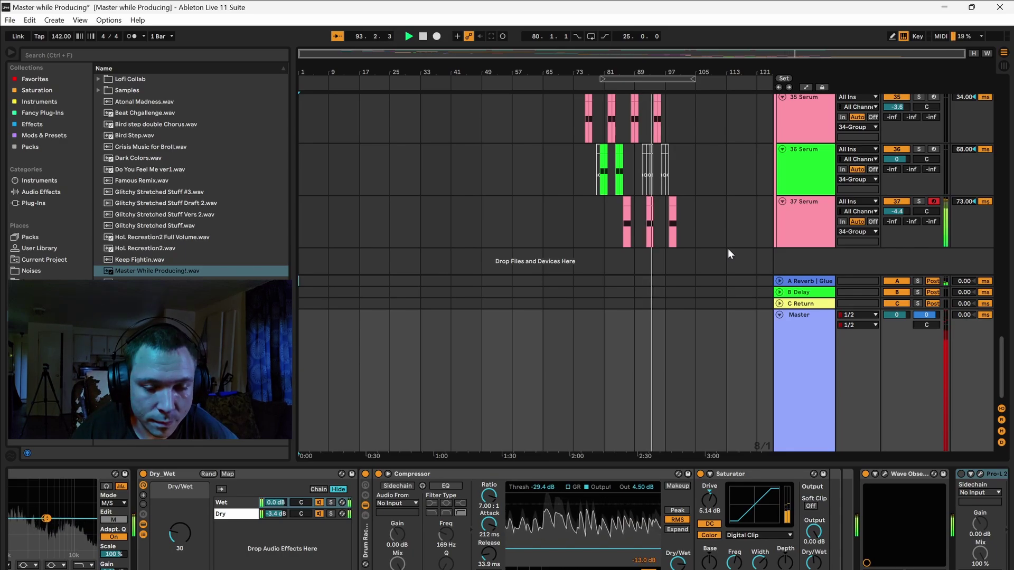
scroll(728, 254, "up", 3)
scroll(729, 250, "down", 3)
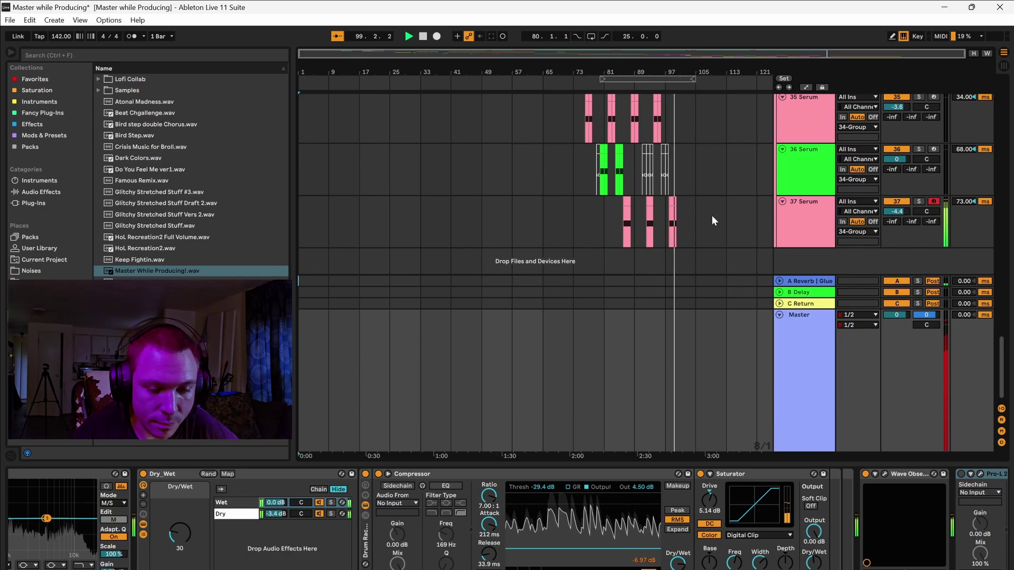
Stop playback and return to the Serum tracks of the 8 Group
left_click(425, 37)
scroll(582, 176, "up", 5)
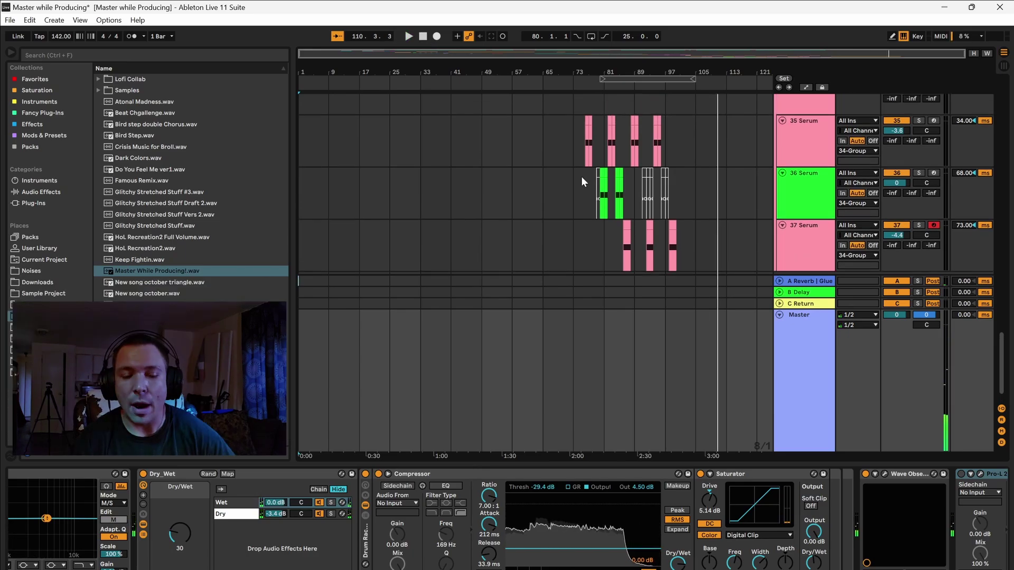
scroll(611, 201, "up", 2)
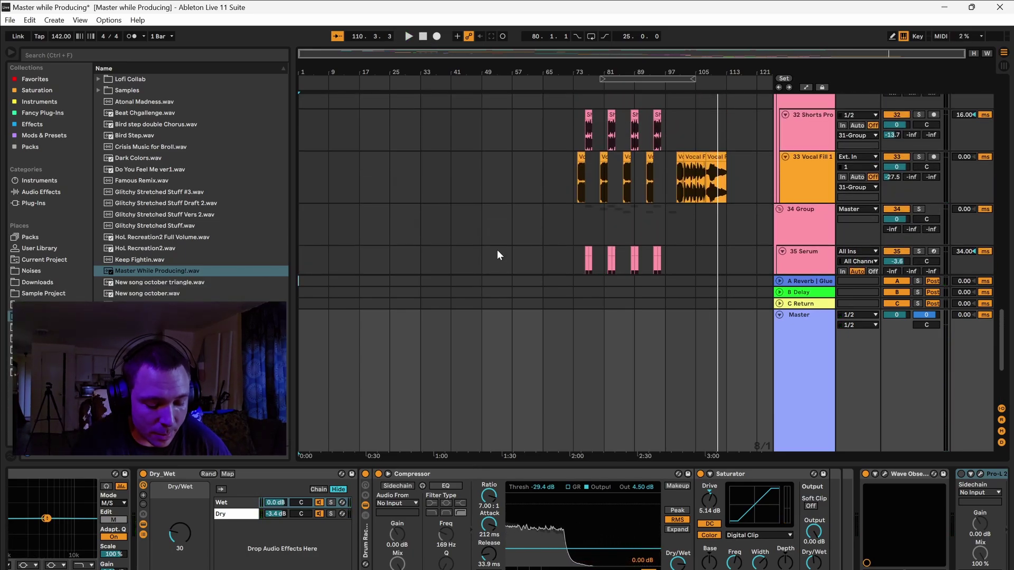
scroll(496, 237, "up", 6)
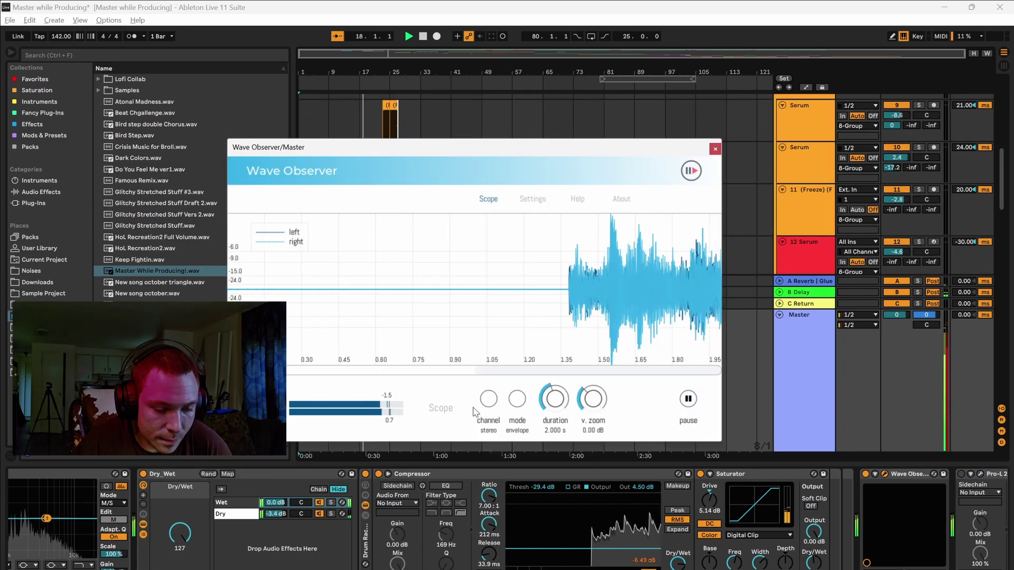
Freeze the Wave Observer waveform, set the Dry_Wet rack's Dry/Wet to 0, and replay the section to capture a second waveform for comparison
left_click(689, 401)
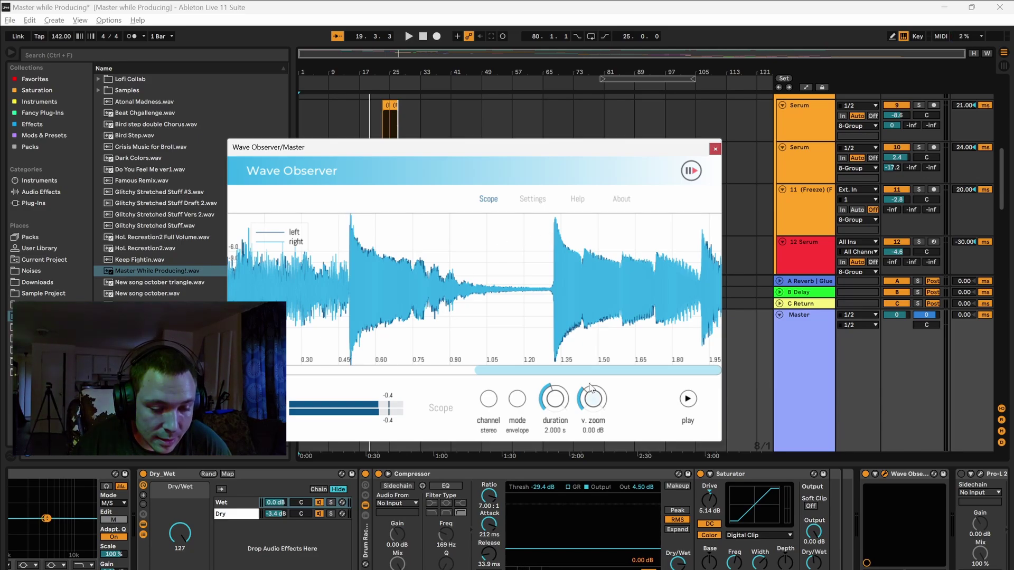
left_click_drag(596, 371, 619, 365)
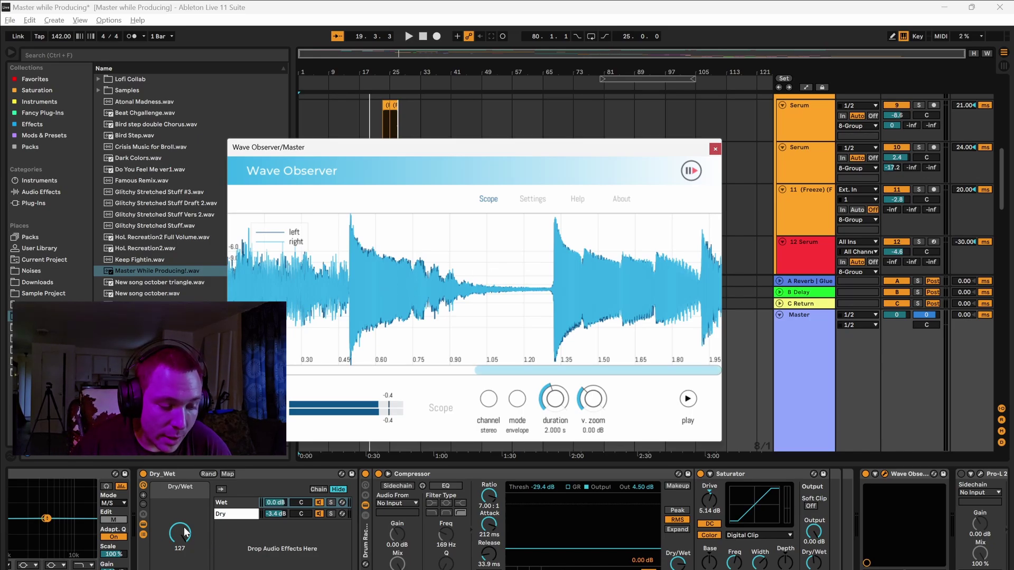
left_click_drag(200, 531, 200, 568)
key("space")
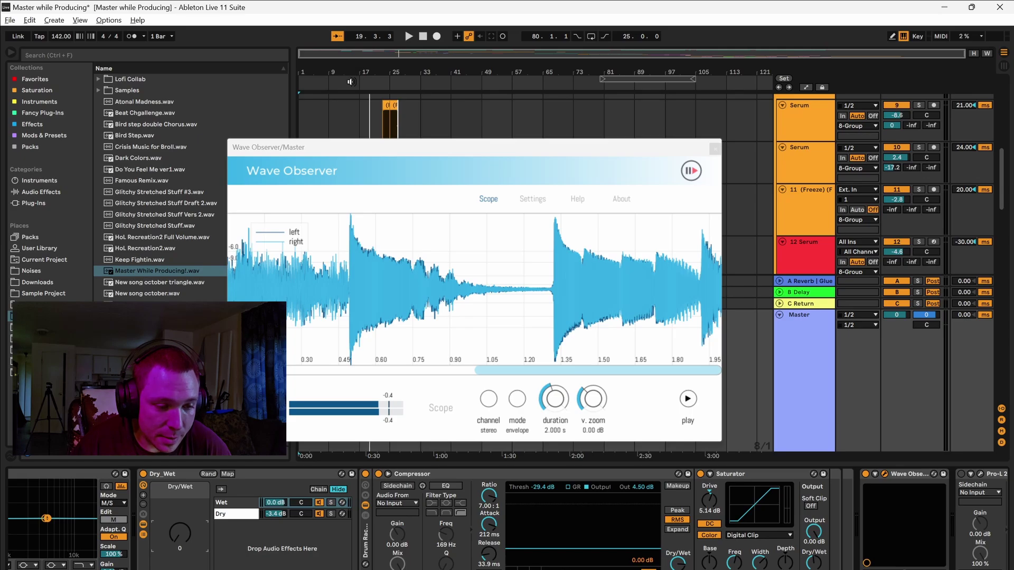
left_click(686, 399)
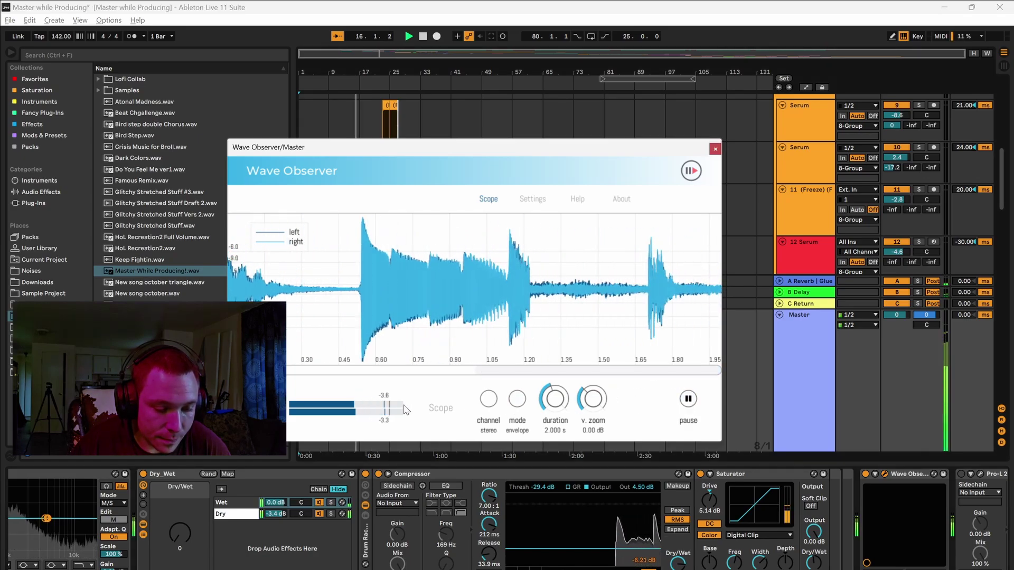
left_click(688, 400)
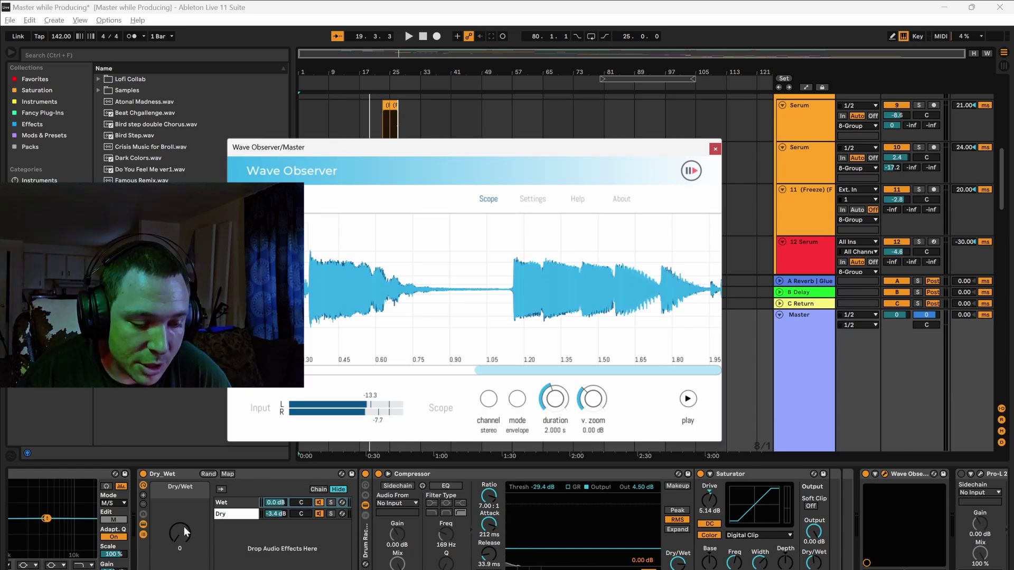
Set the Dry_Wet rack's Dry/Wet to 36, resume the Wave Observer scope, and close its window
mouse_move(184, 527)
left_mouse_down()
mouse_move(192, 502)
mouse_move(184, 512)
left_mouse_up()
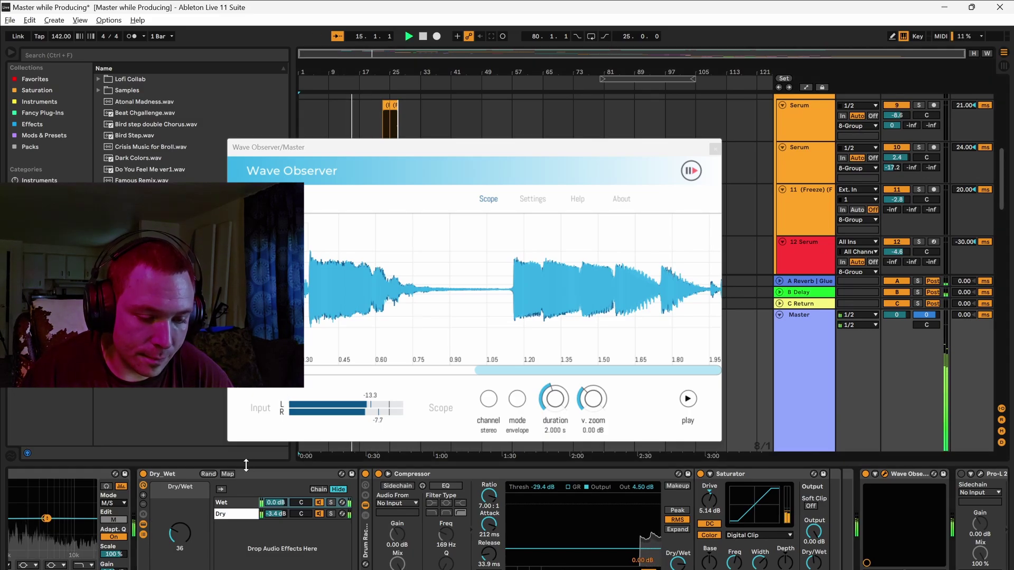
left_click(688, 400)
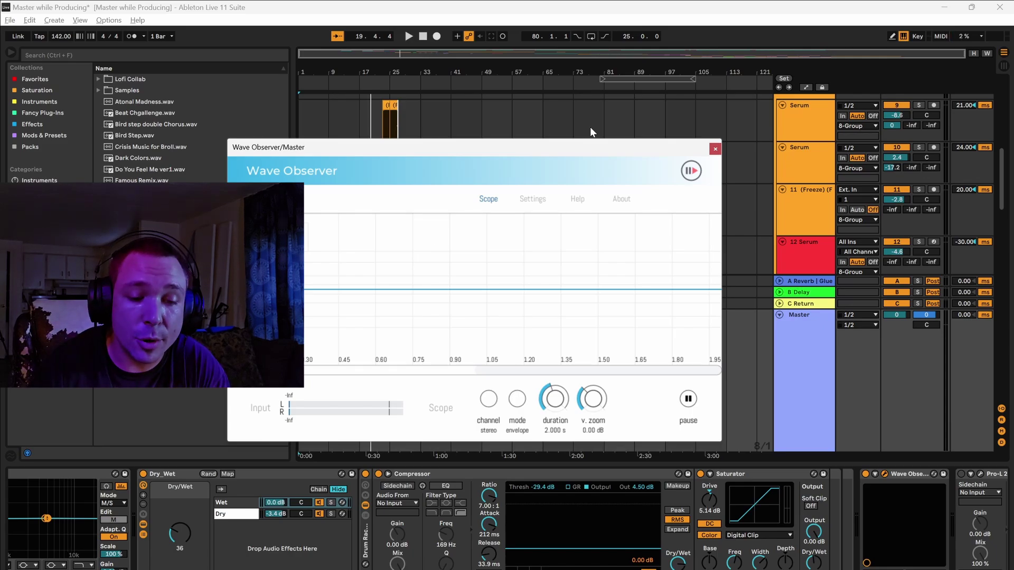
left_click(713, 148)
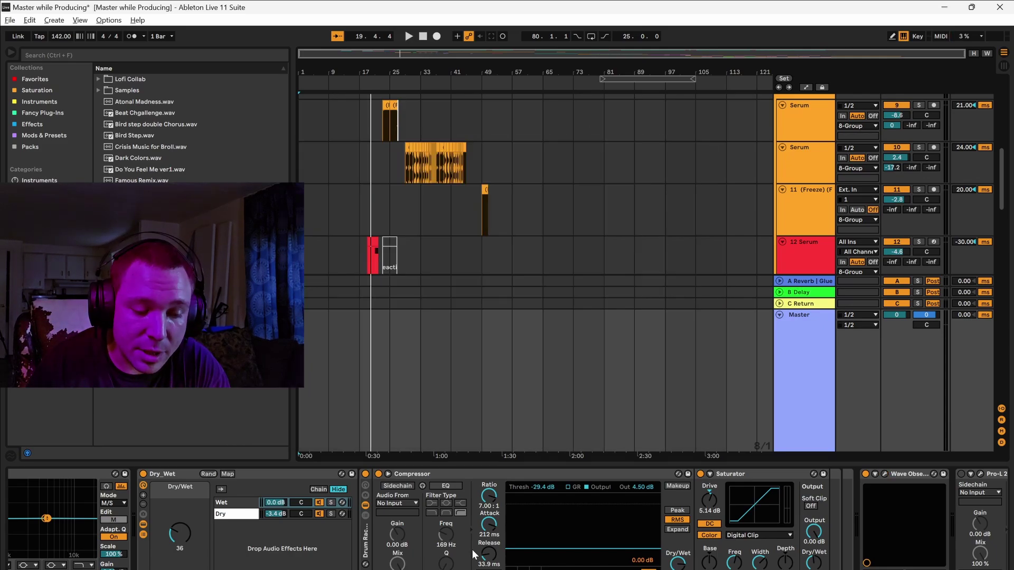
double_click(451, 476)
double_click(394, 478)
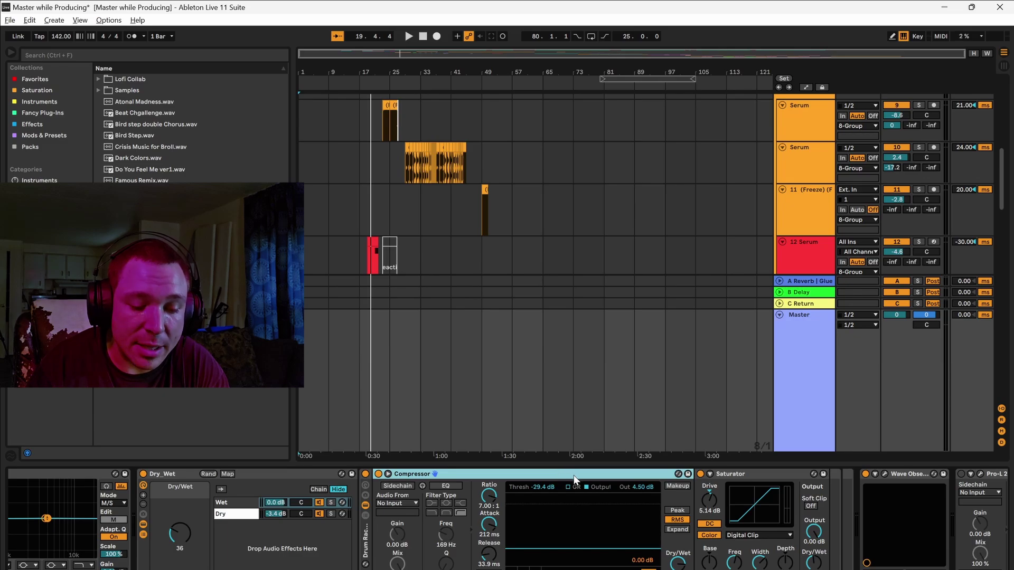